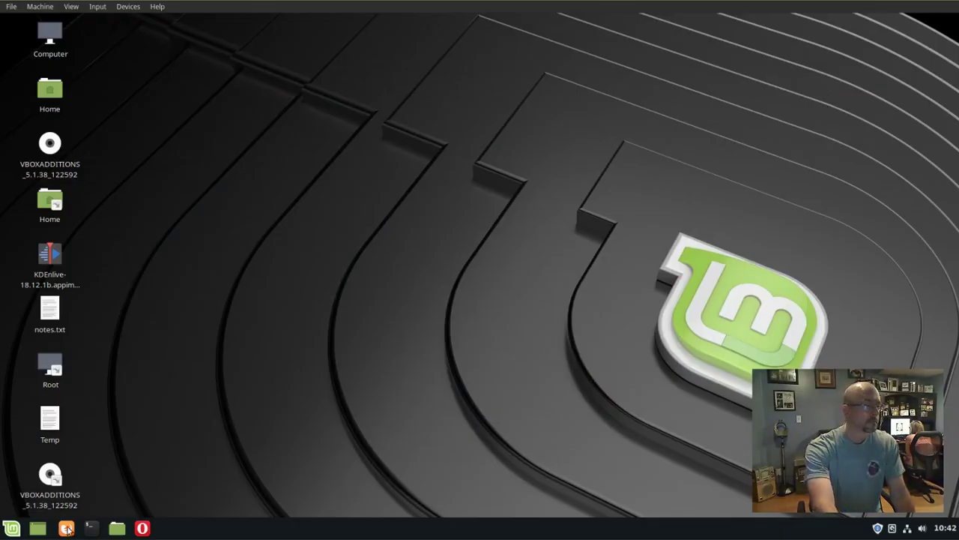
Step: Launch Firefox from the taskbar so the Linux Mint start page appears
click(66, 528)
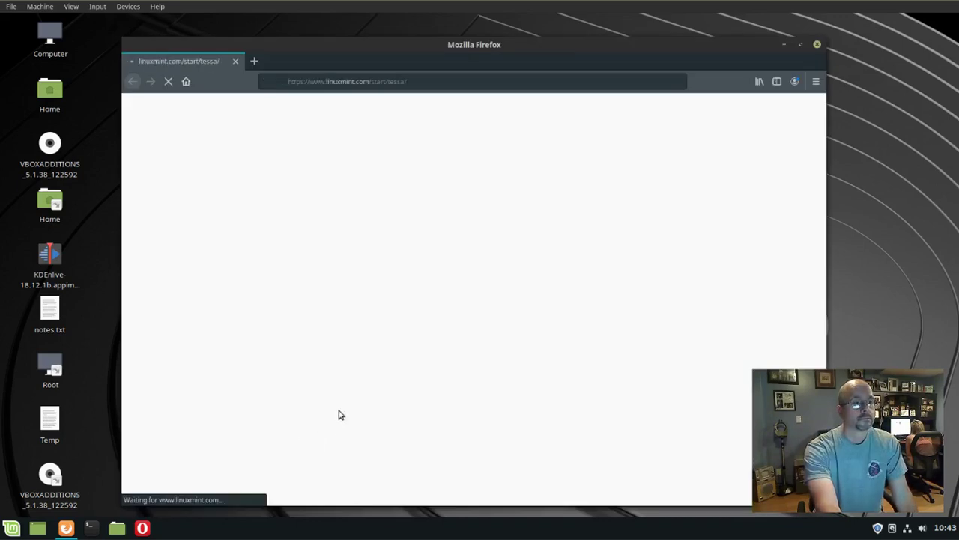
click(403, 84)
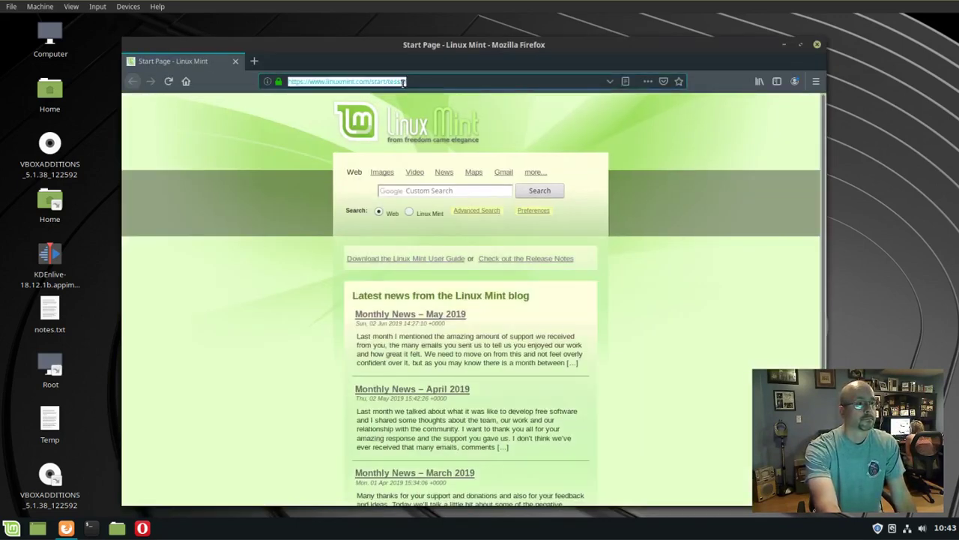
text(www.)
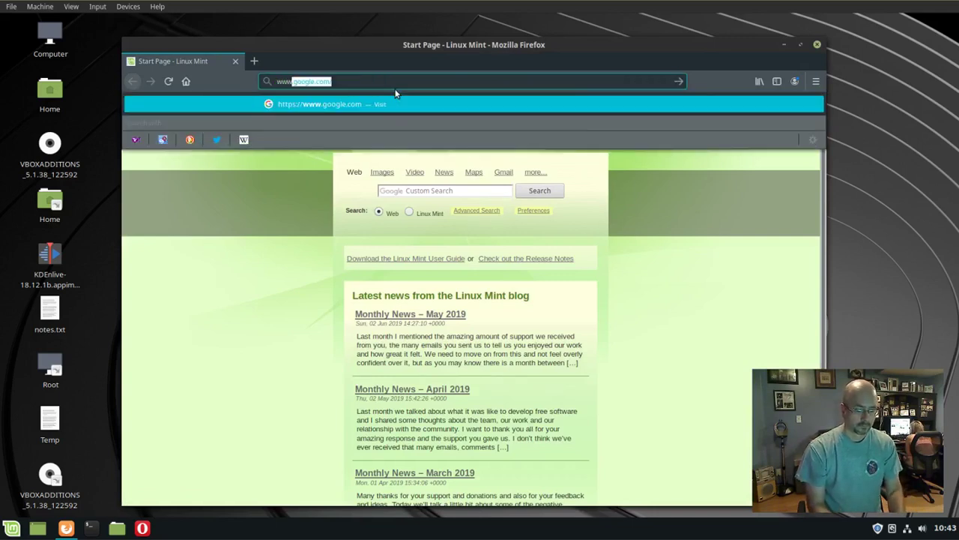
text(torpro)
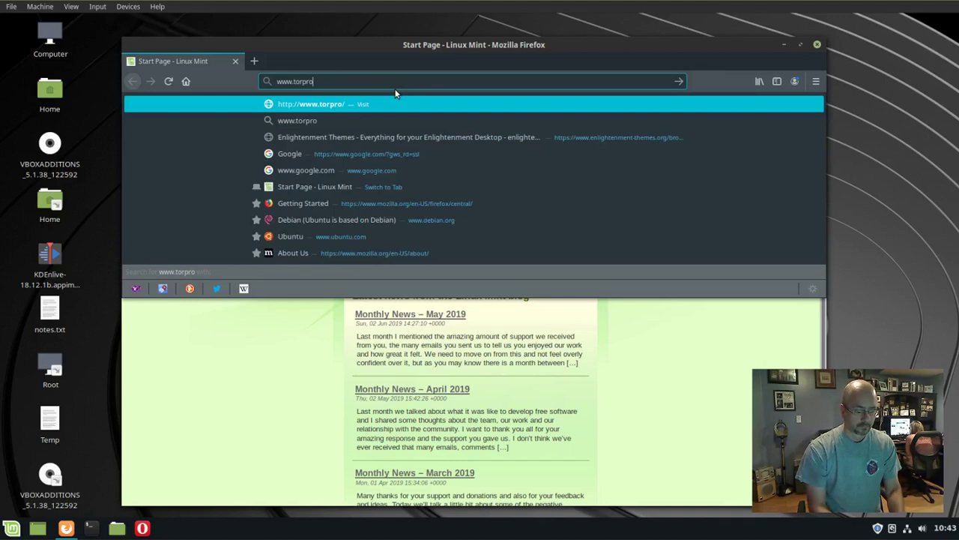
text(ject)
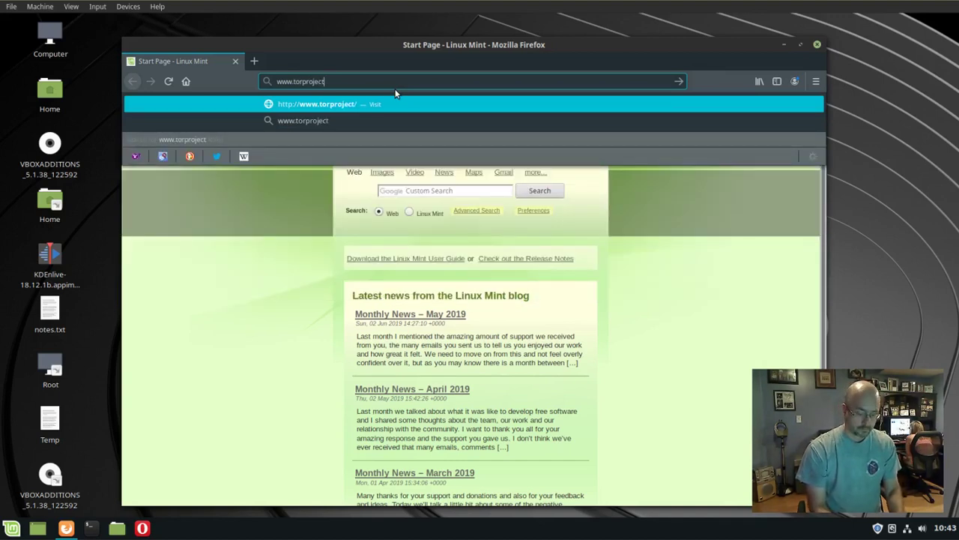
text(.org)
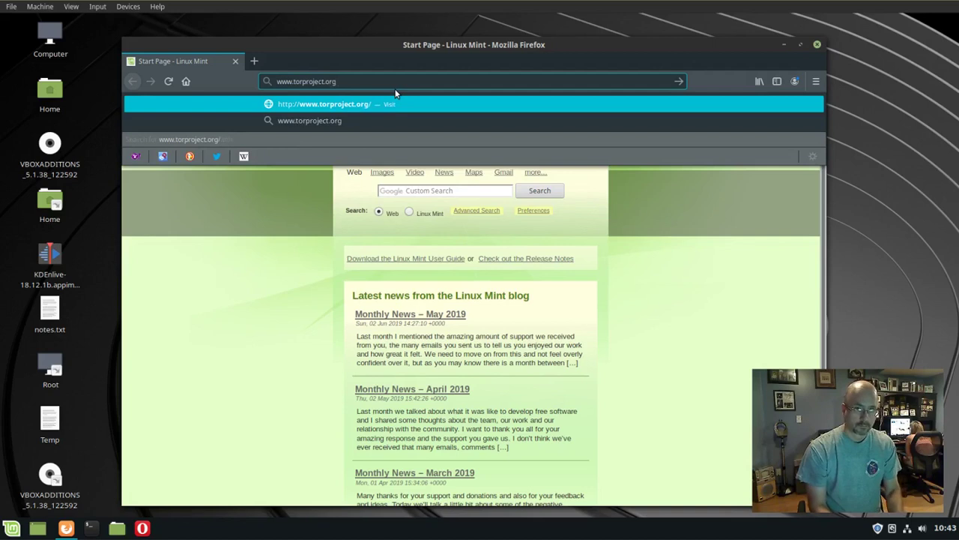
text(/downl)
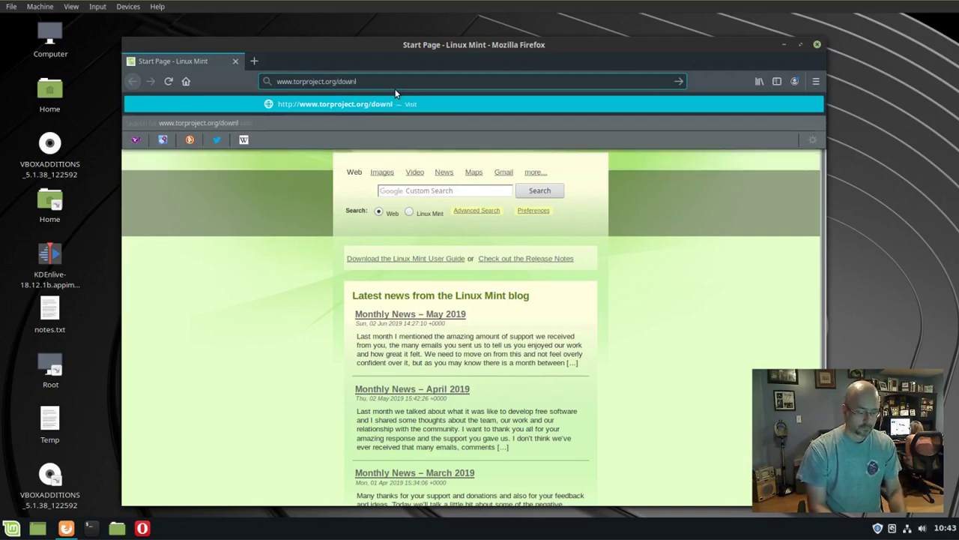
text(oad/)
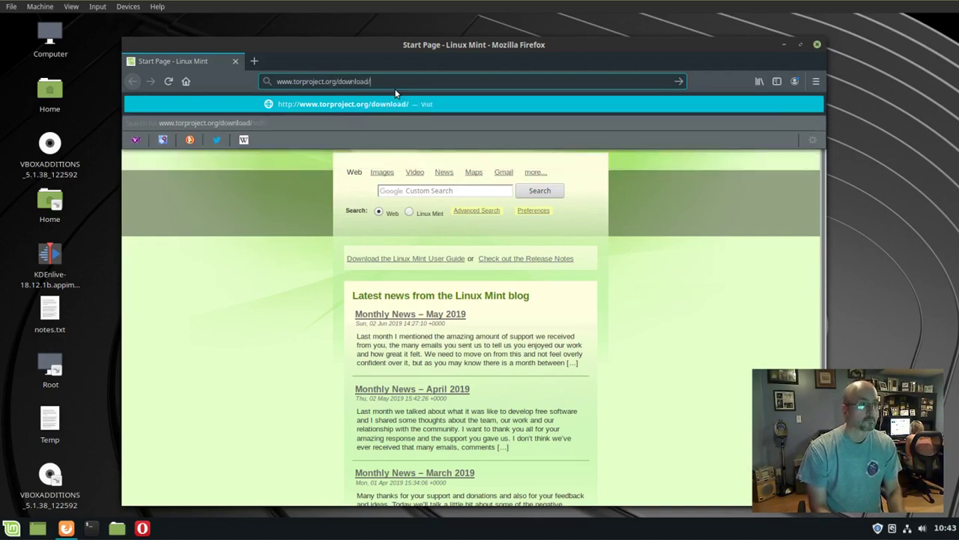
key(Return)
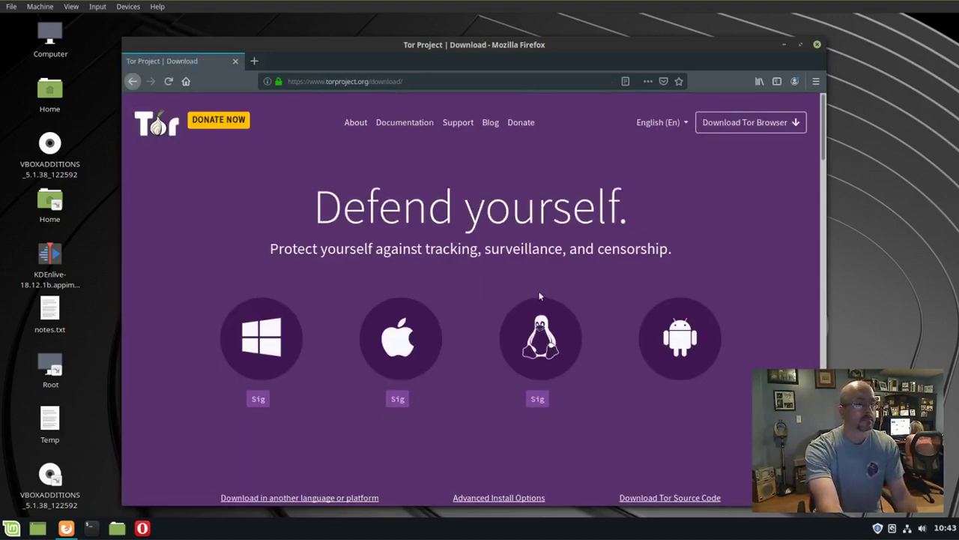
Step: Save the Linux archive tor-browser-linux64-8.5.1_en-US.tar.xz and watch its 71.8 MB download finish
click(543, 339)
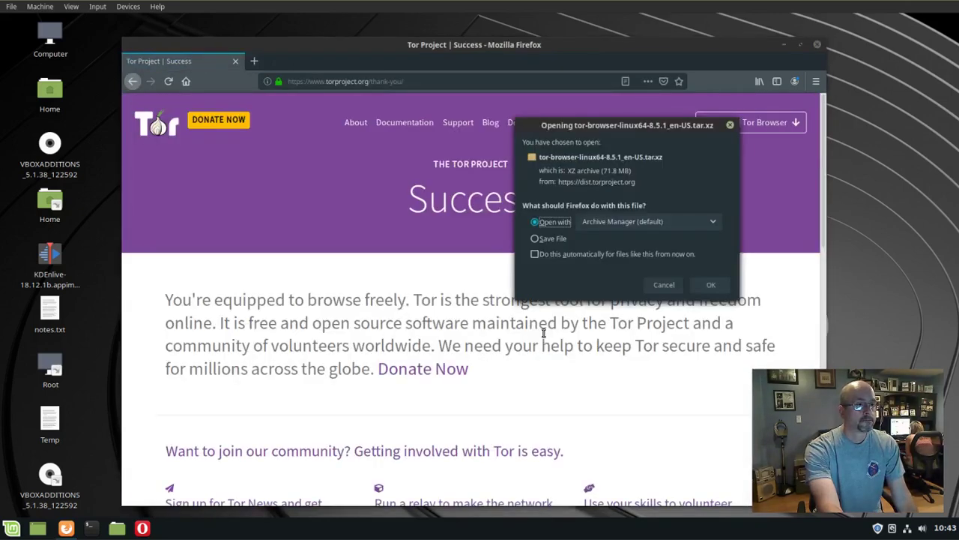
click(536, 240)
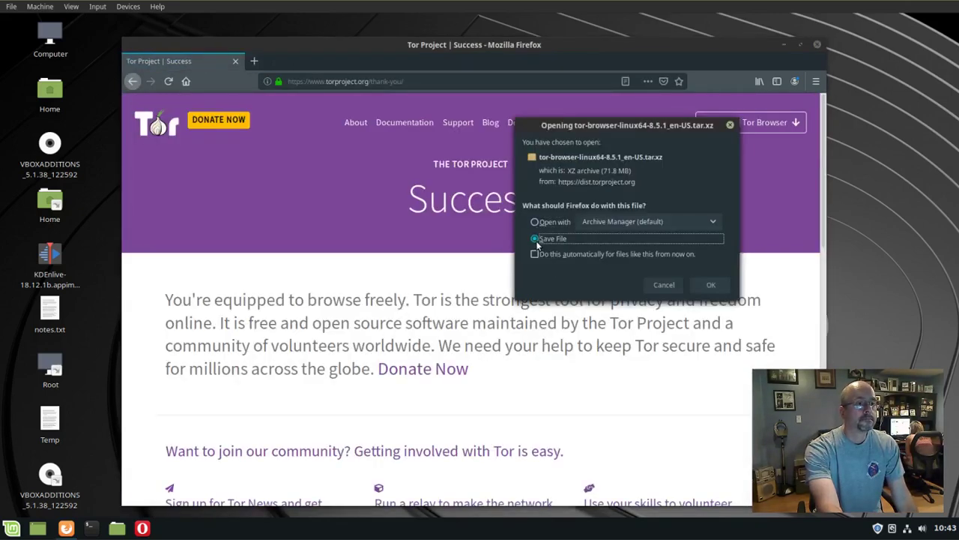
click(706, 290)
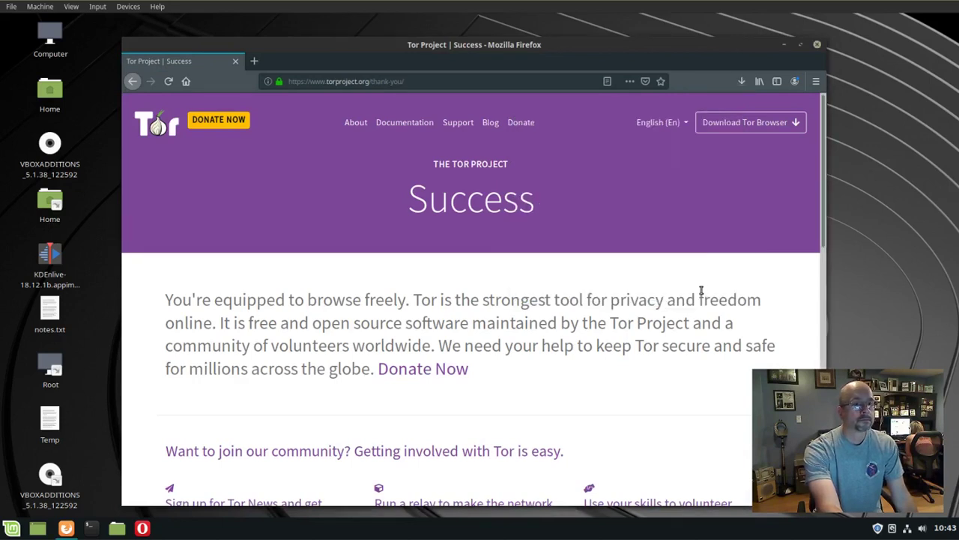
click(742, 82)
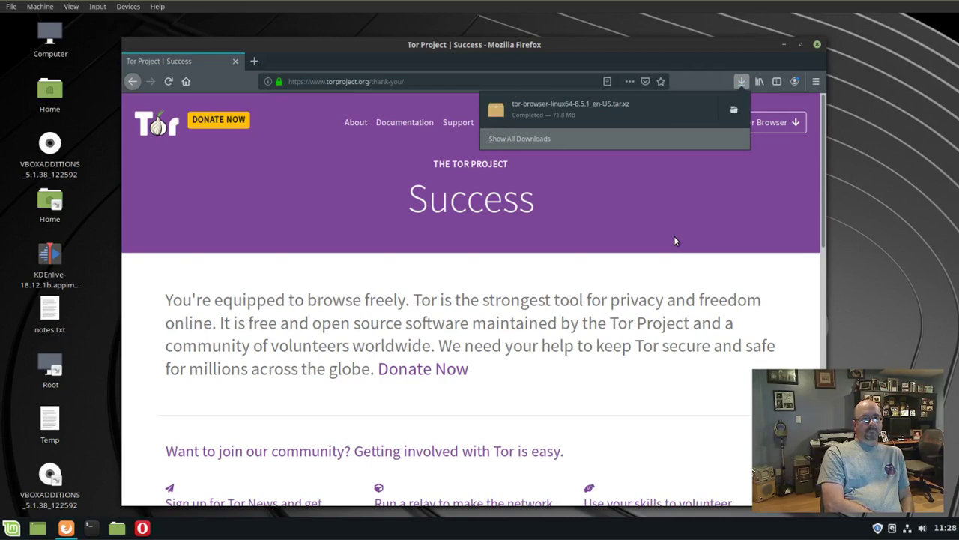
Step: Show the archive in Downloads, close Firefox, and Extract Here to create tor-browser_en-US
click(733, 112)
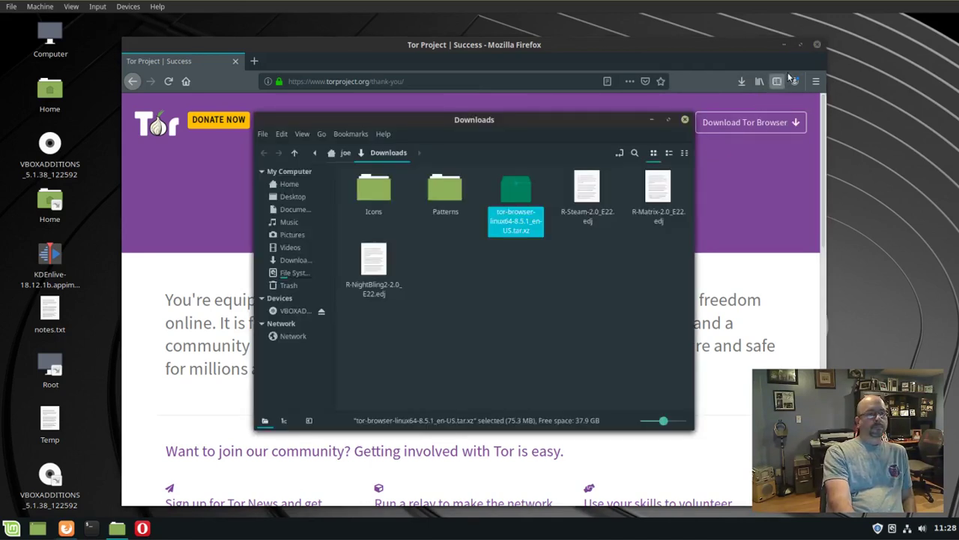
click(818, 46)
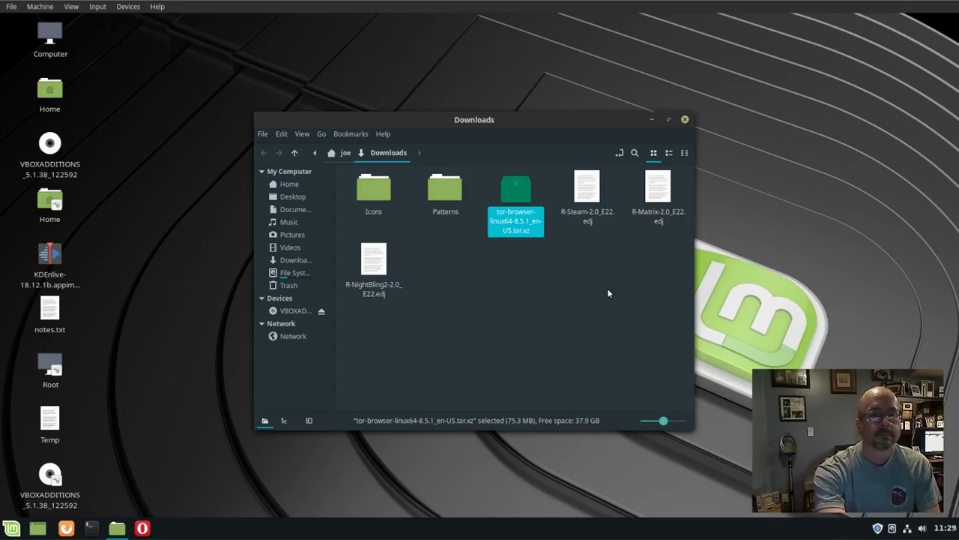
right_click(513, 198)
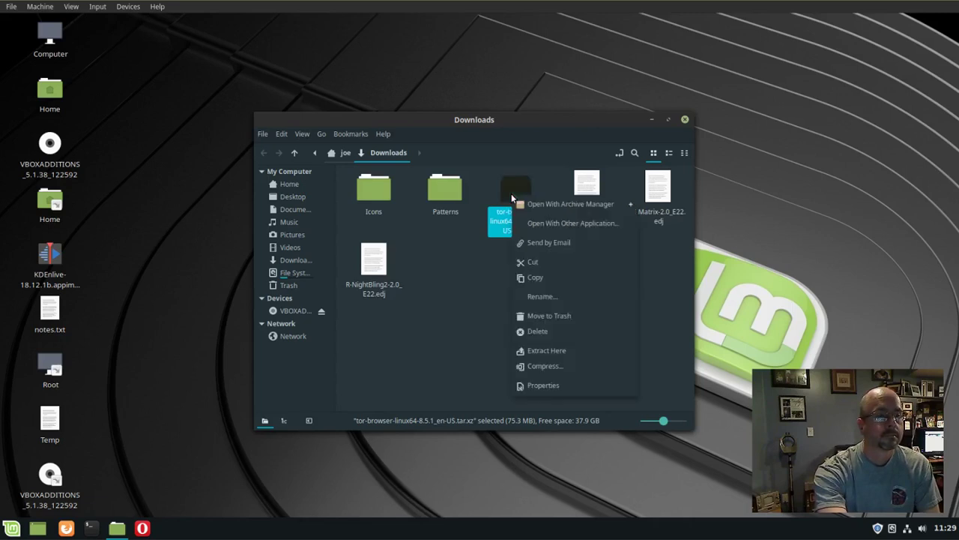
click(549, 352)
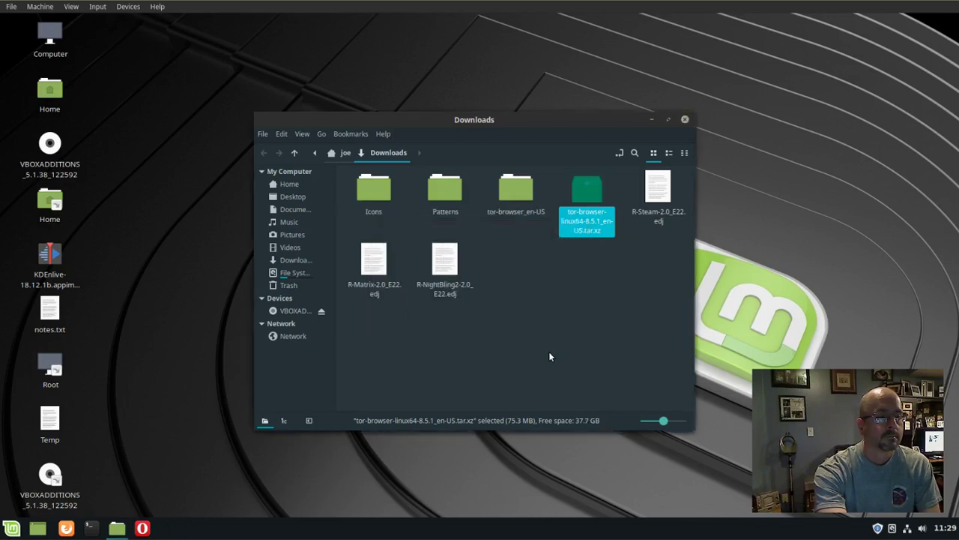
click(552, 296)
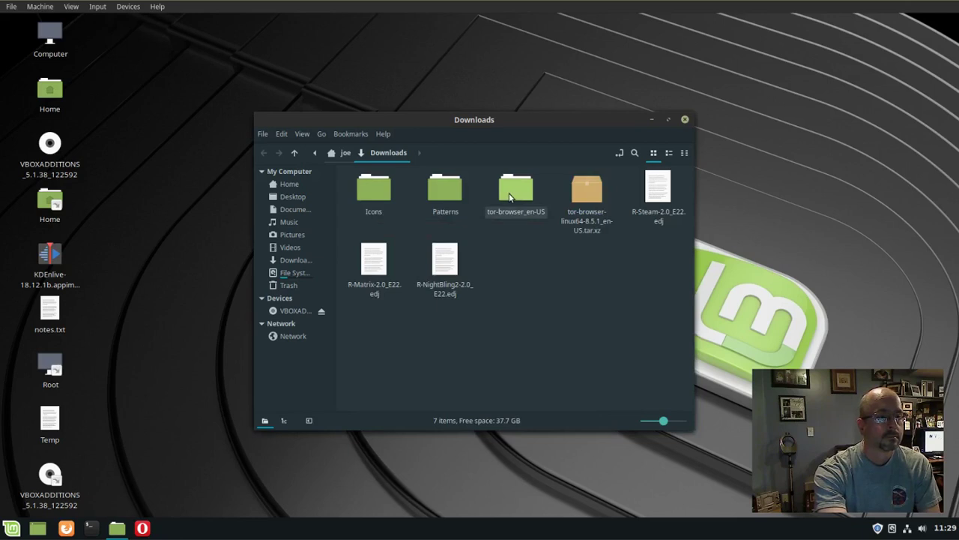
click(510, 196)
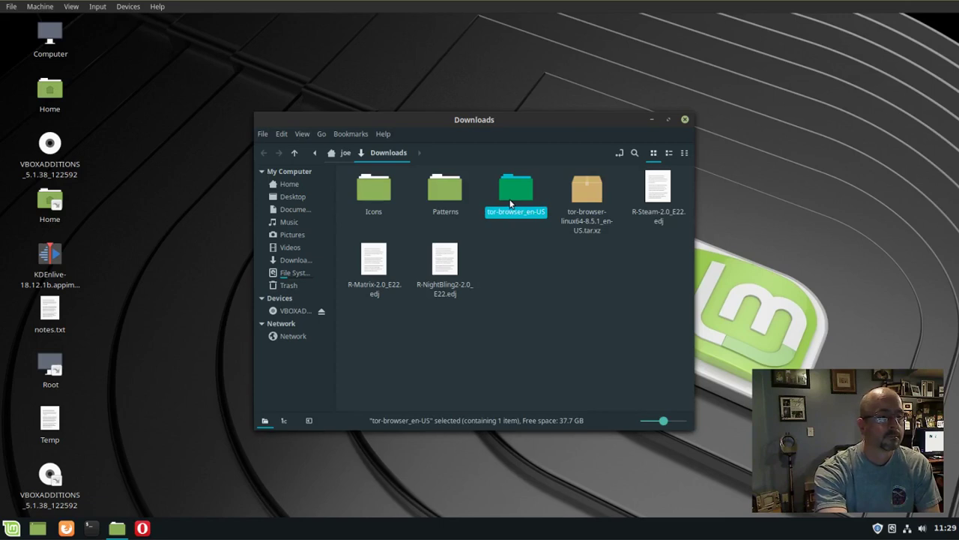
Step: Open tor-browser_en-US, then its Browser subfolder containing start-tor-browser
double_click(510, 202)
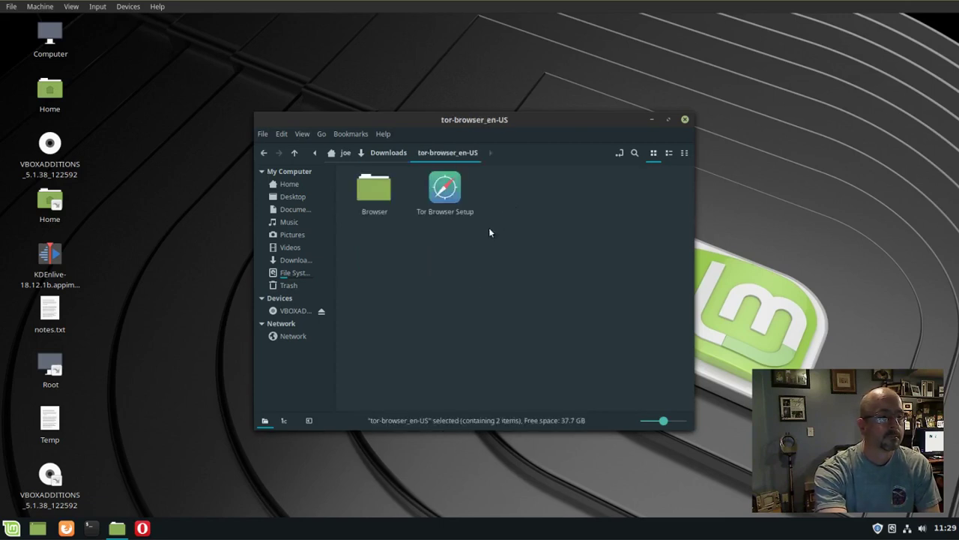
double_click(379, 196)
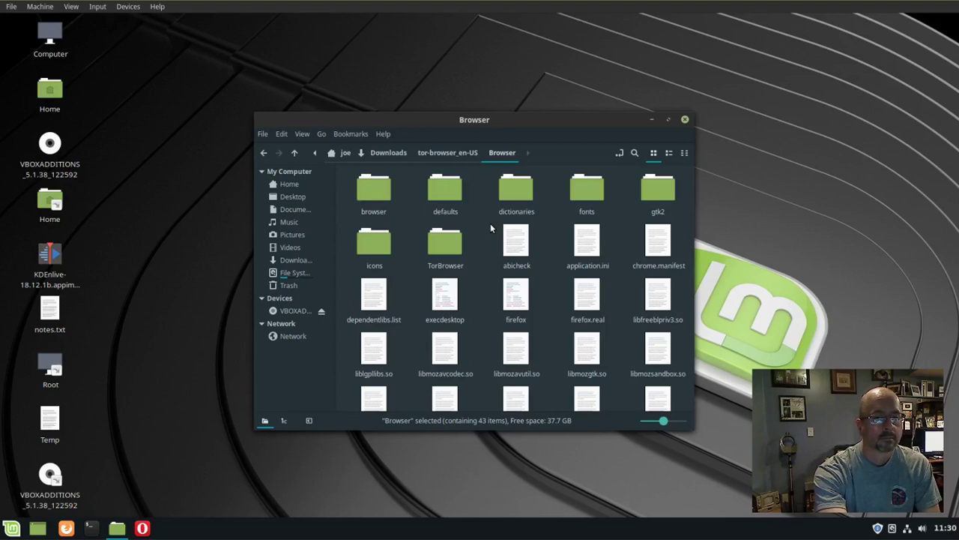
right_click(485, 230)
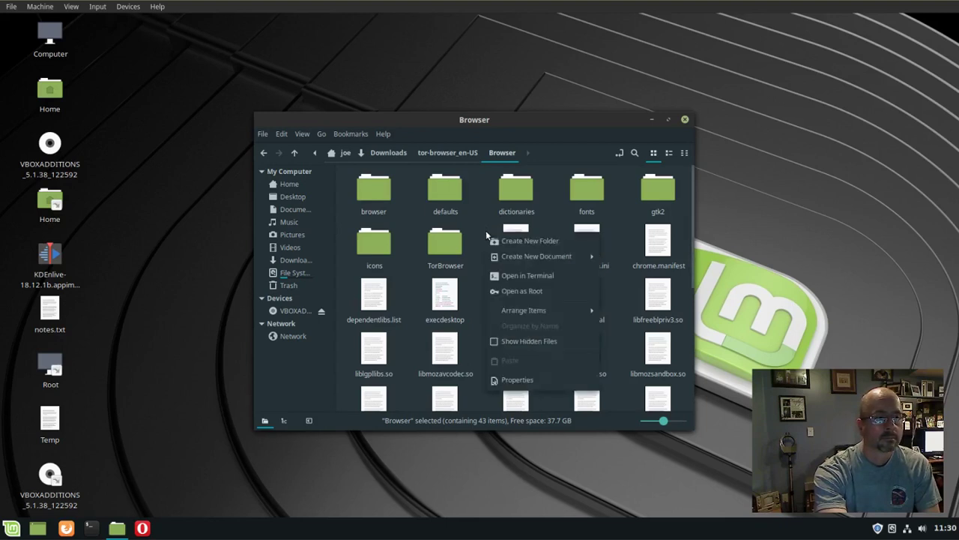
Step: Open a terminal in the Browser folder and run './start-tor-browser &'
click(516, 276)
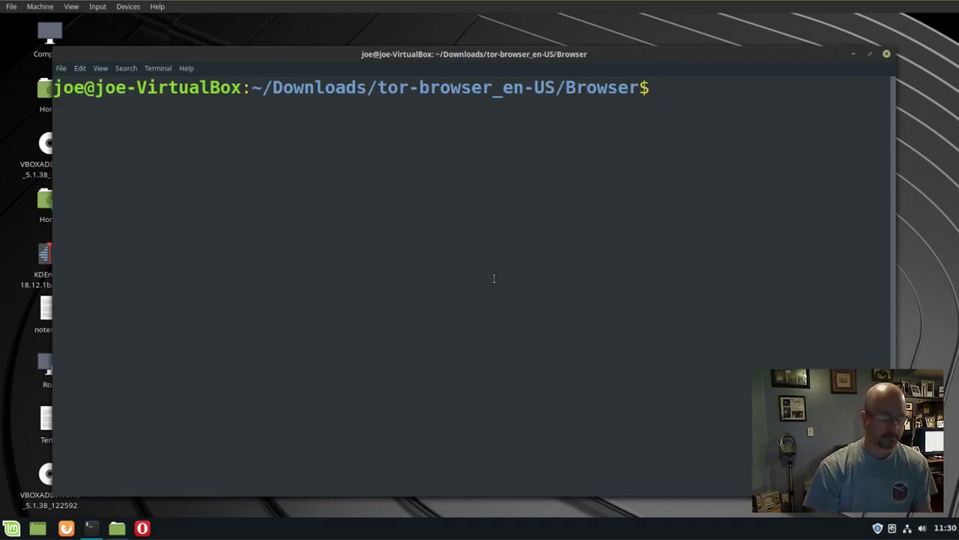
text(./)
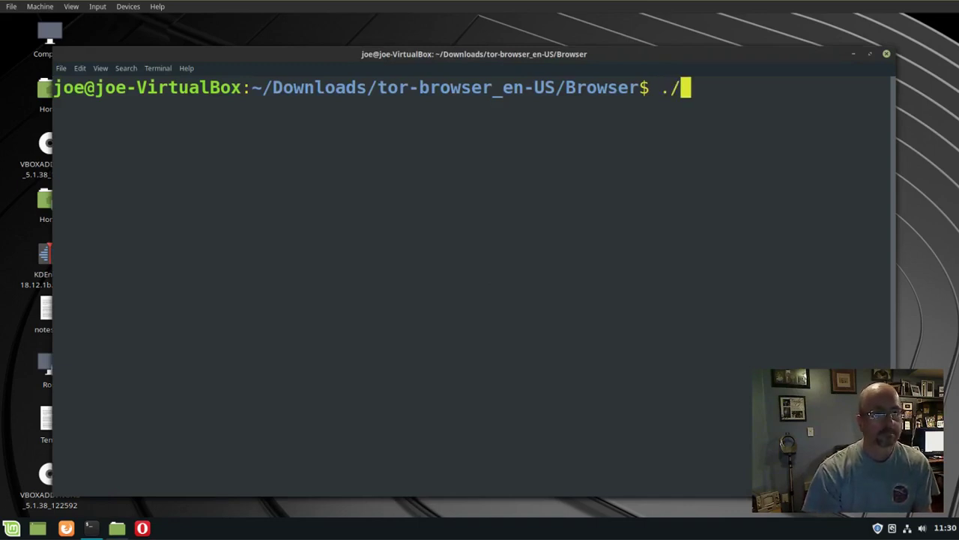
text(st)
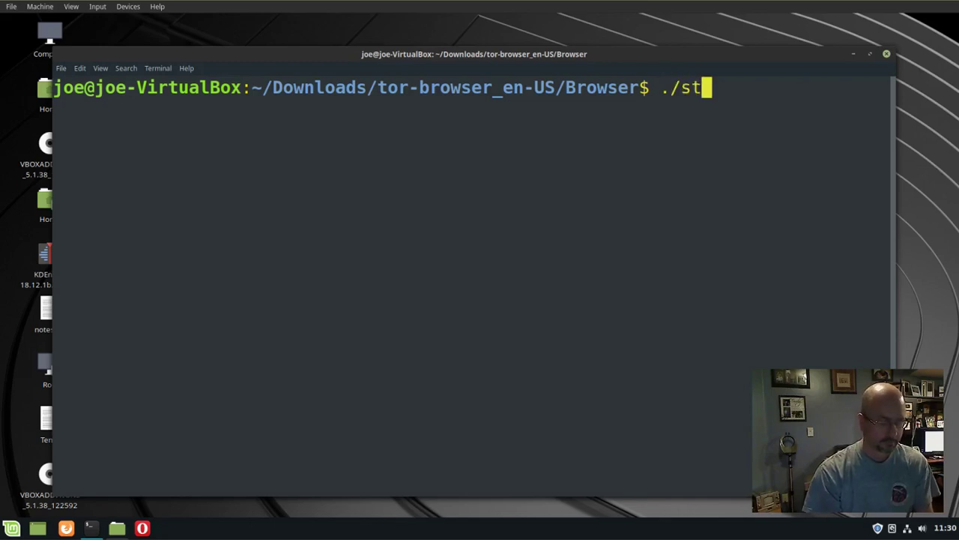
text(art)
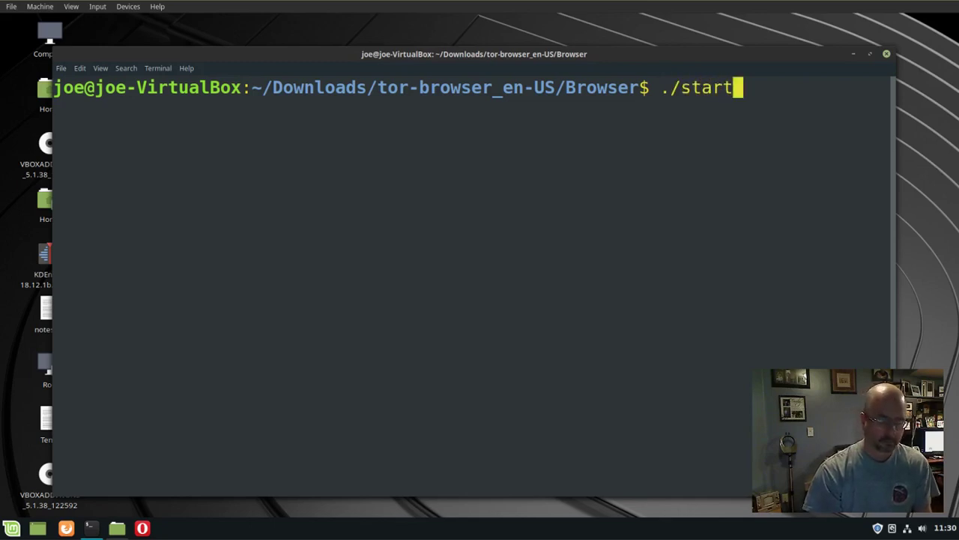
text(-tor)
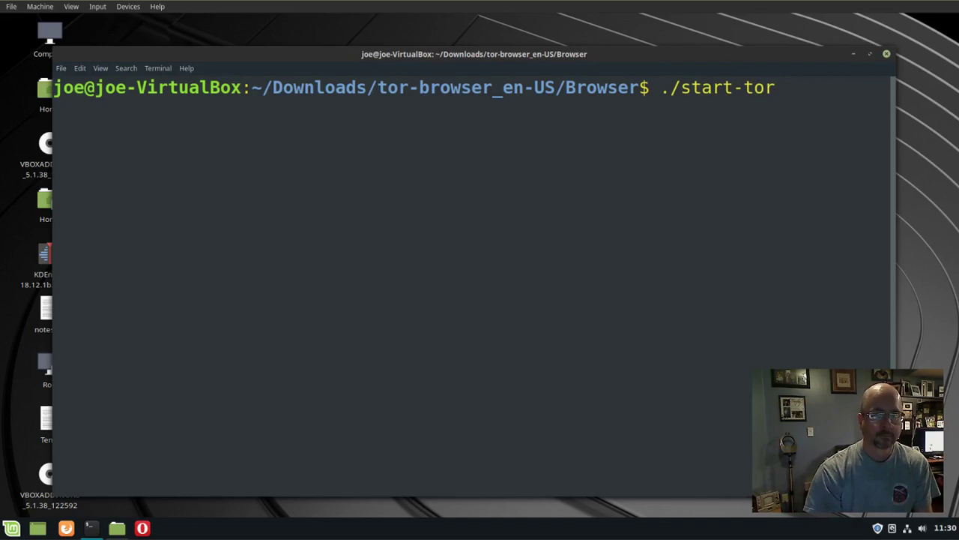
text(-br)
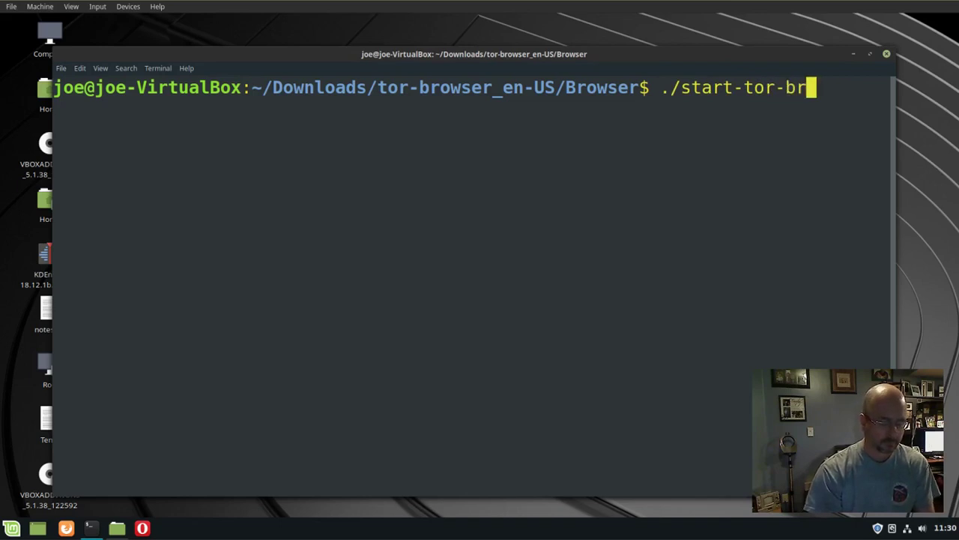
text(owser )
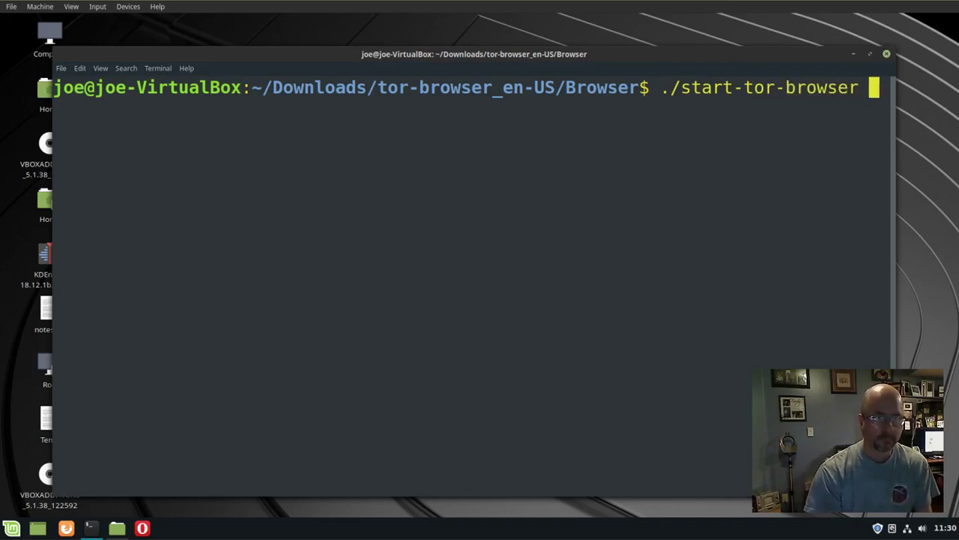
text(&)
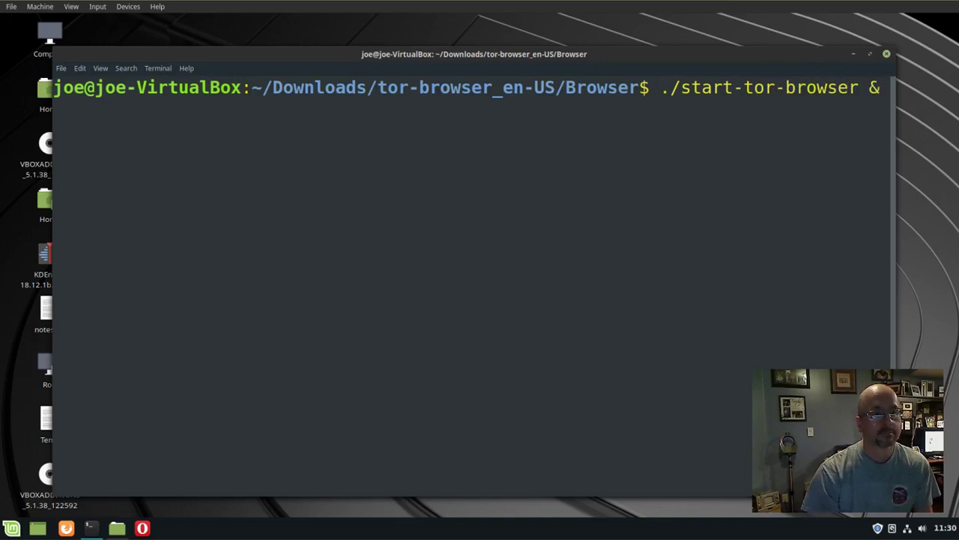
key(Return)
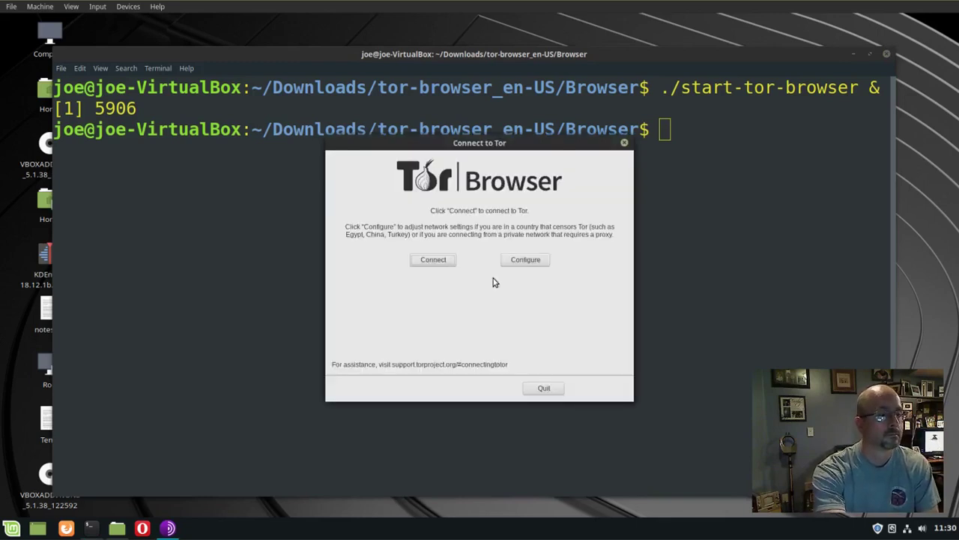
Step: Look at the Configure options, go back, and connect to Tor with default settings
click(516, 263)
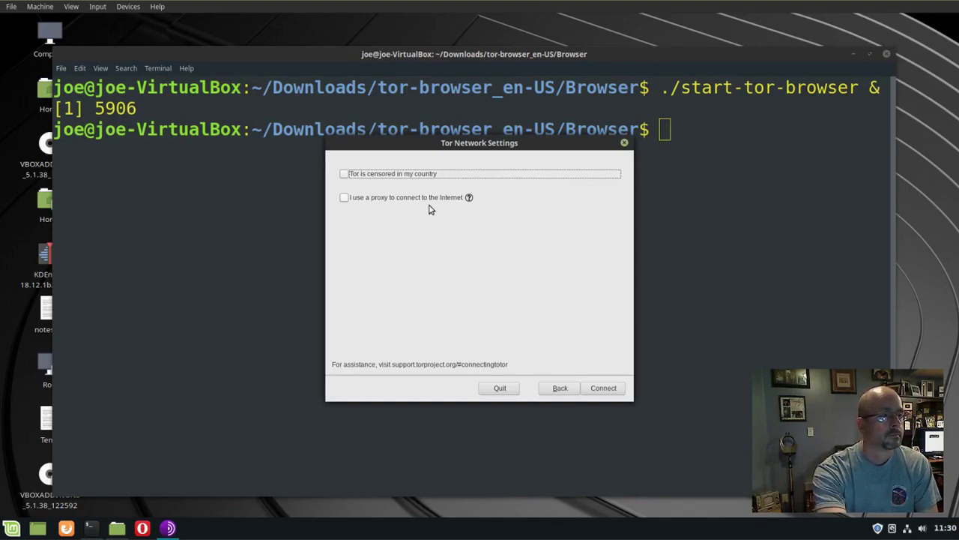
click(546, 392)
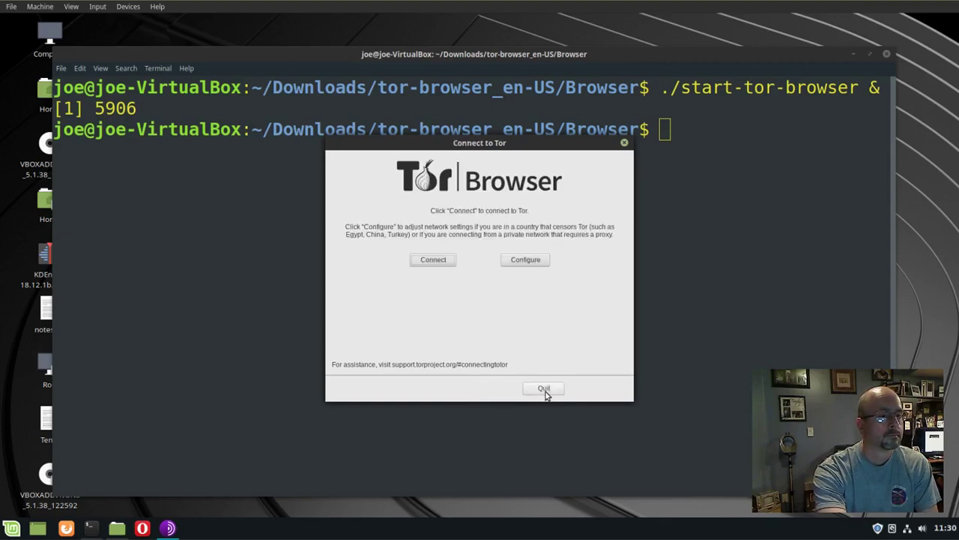
click(448, 262)
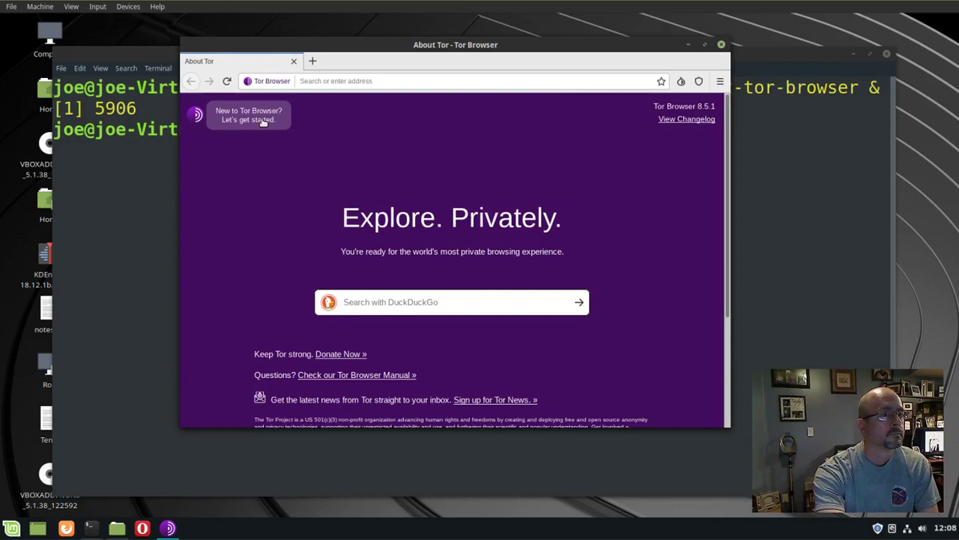
Step: Use the onboarding tour's Onion Services section to visit the DuckDuckGo onion site
click(262, 121)
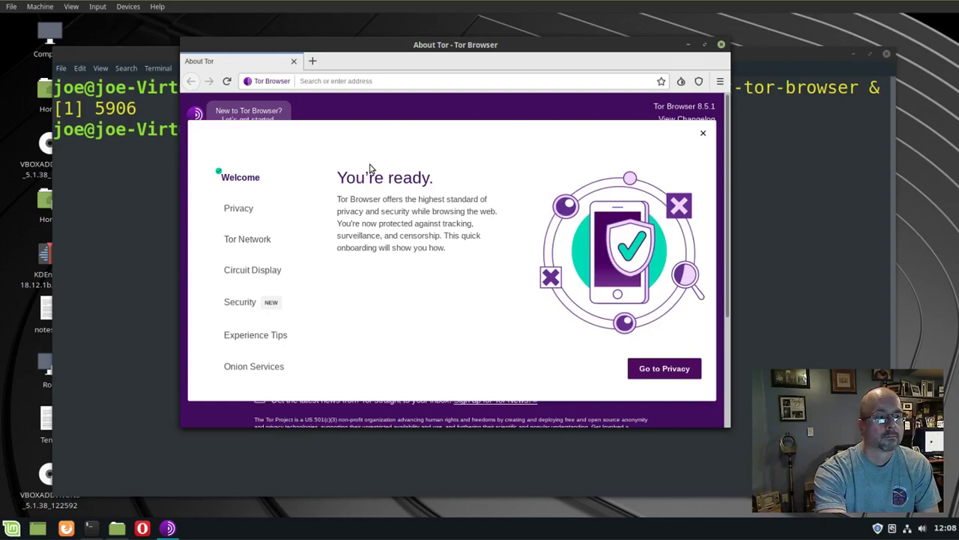
click(272, 370)
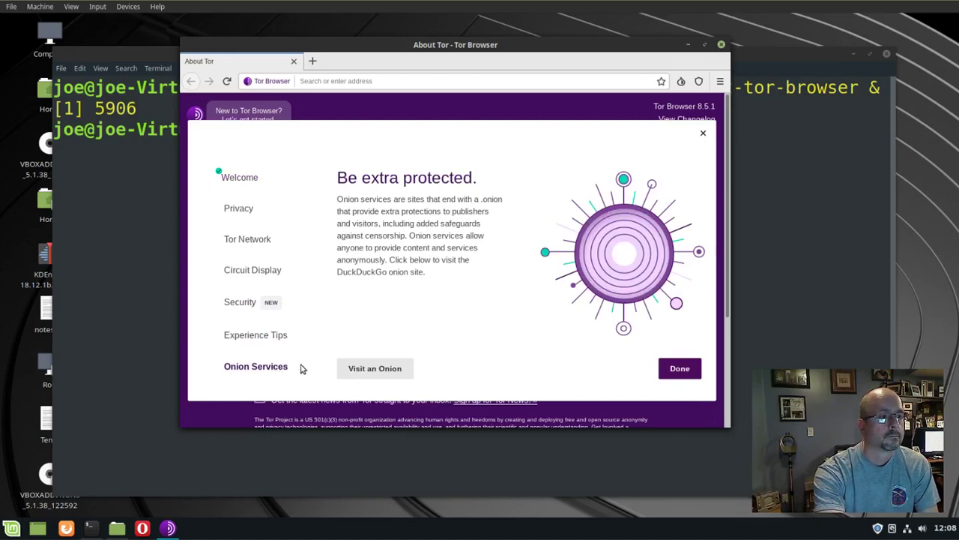
click(362, 370)
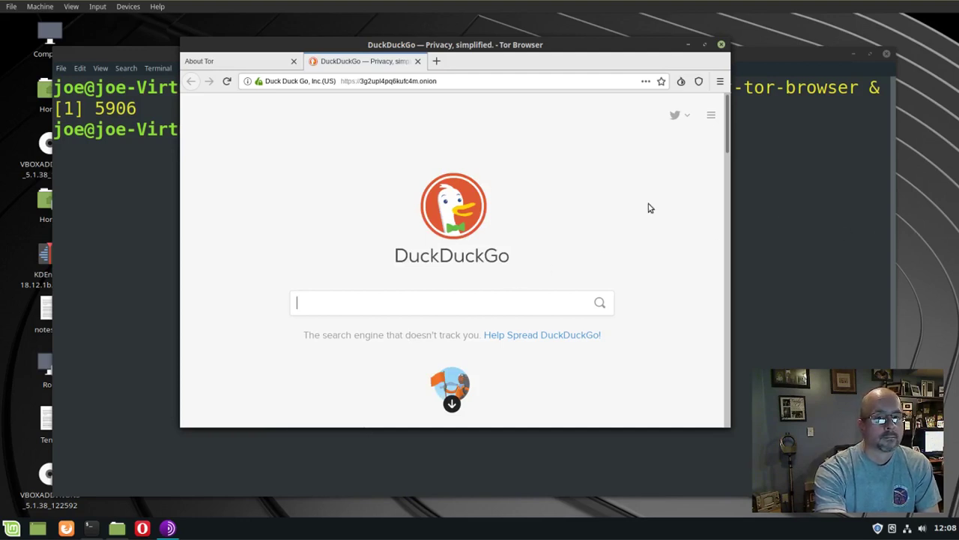
click(259, 82)
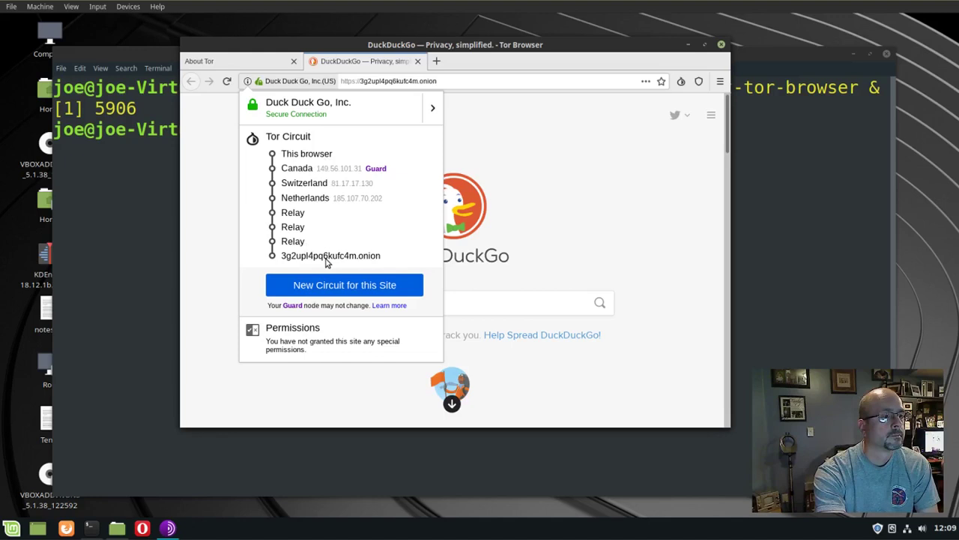
click(648, 252)
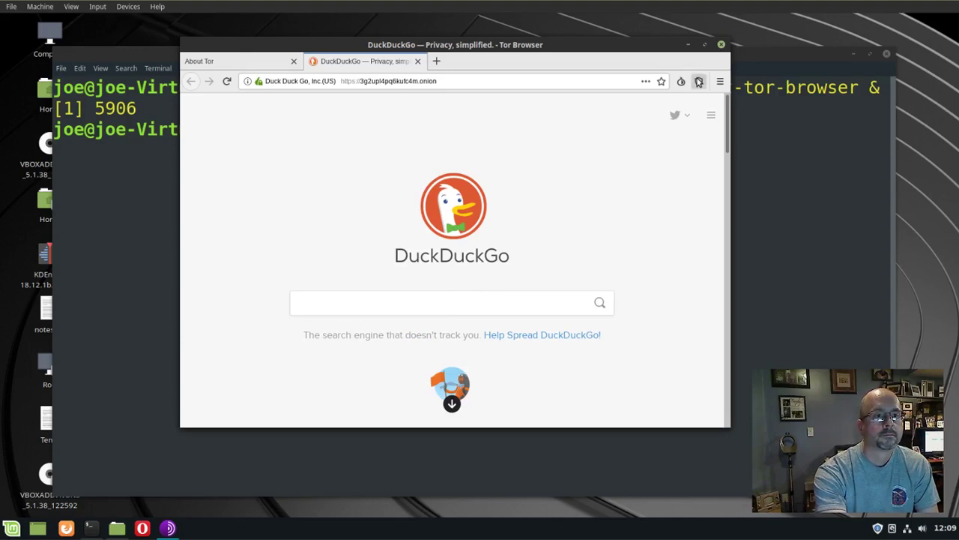
Step: Open Learn more from the Security Level popup and scroll through the Standard, Safer, Safest descriptions
click(699, 82)
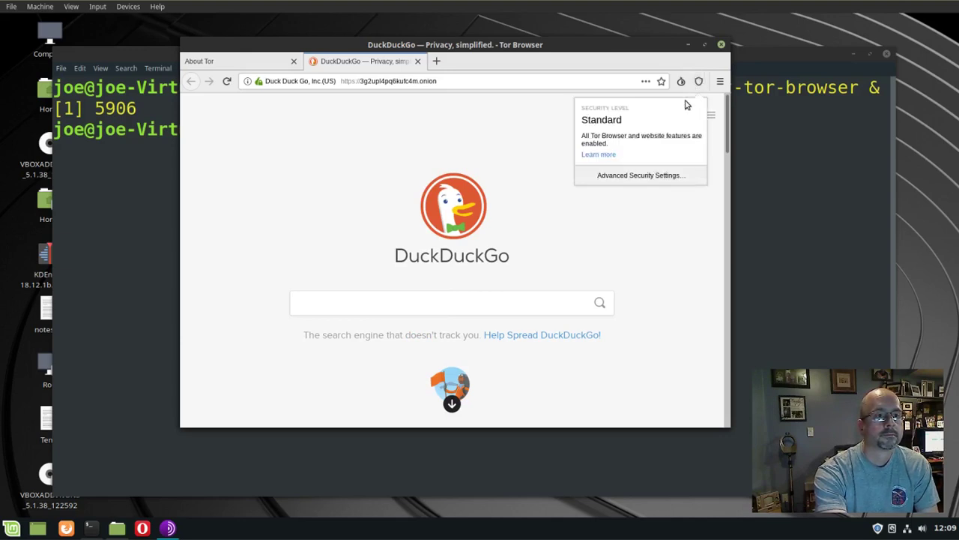
click(603, 155)
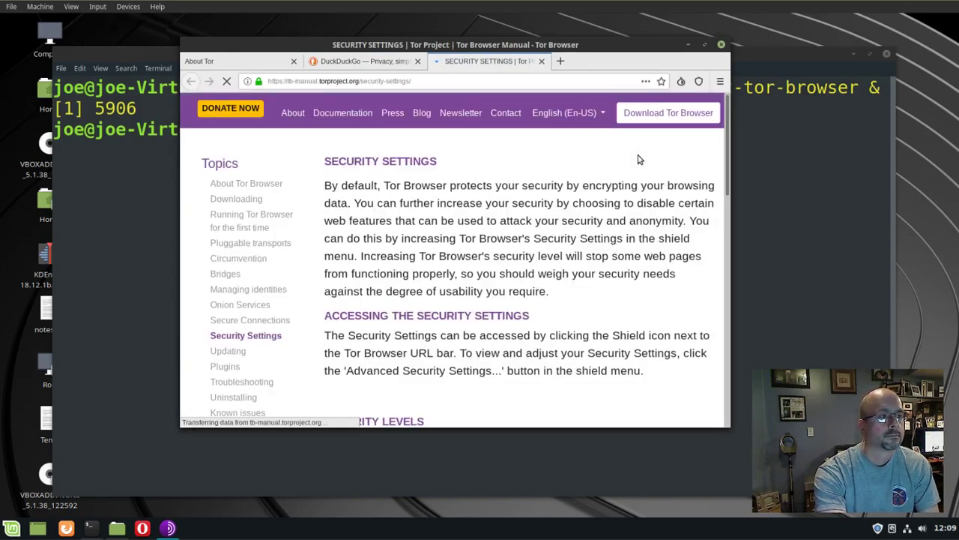
scroll(640, 159, down, 6)
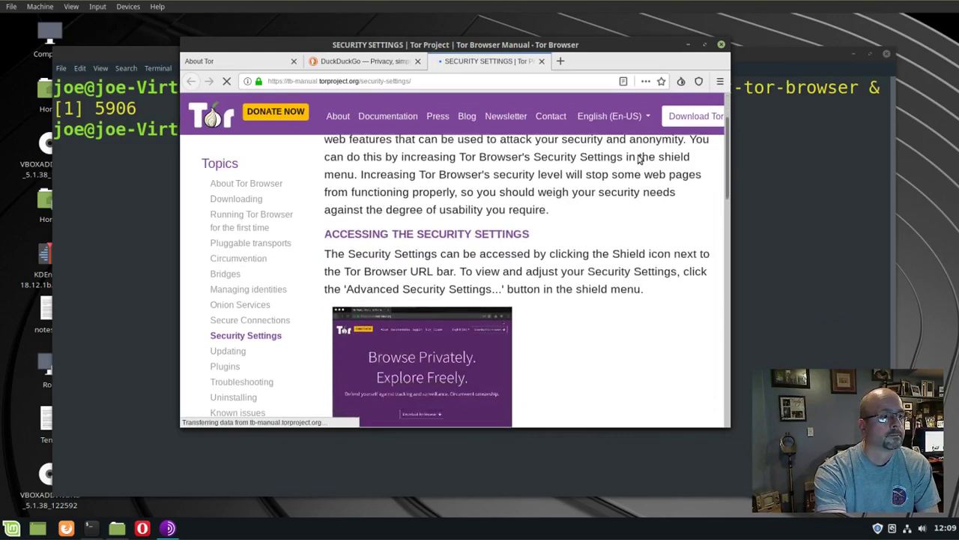
scroll(639, 160, down, 1)
scroll(639, 160, down, 5)
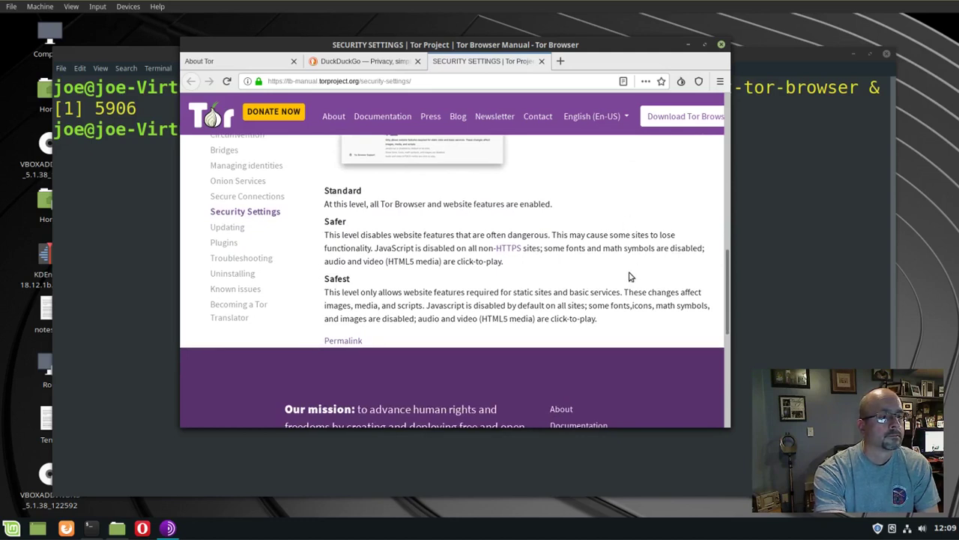
Step: Close the manual, review Advanced Security Settings at Standard, then close the Preferences tab
click(541, 62)
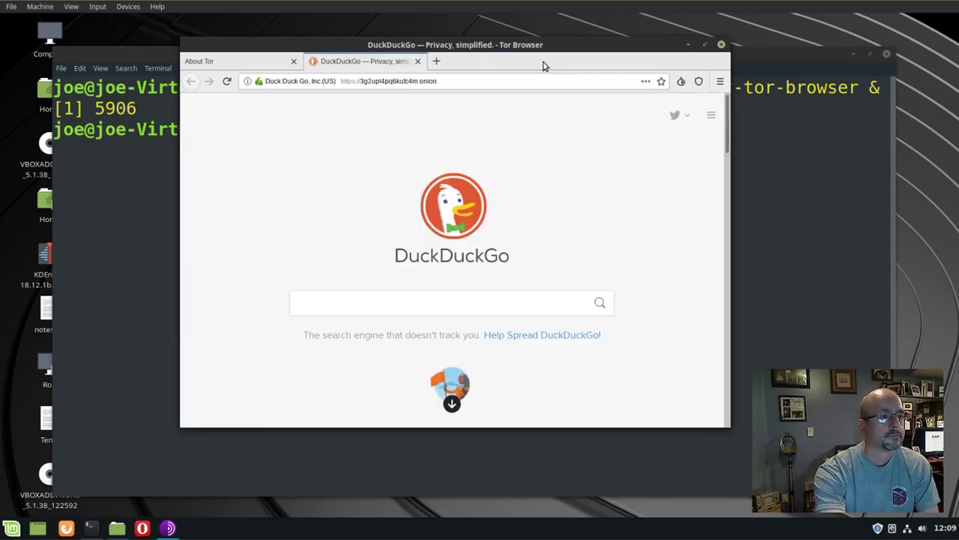
click(701, 83)
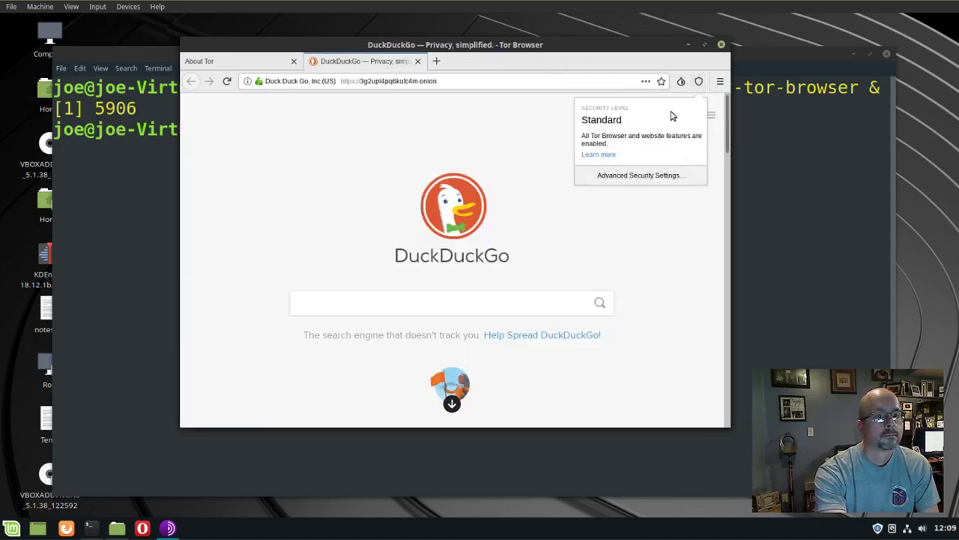
click(632, 175)
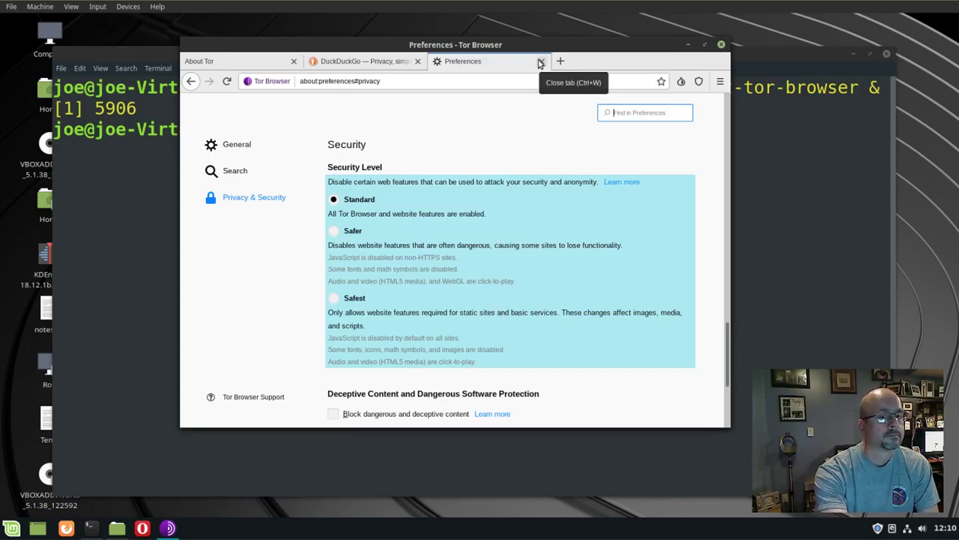
click(540, 61)
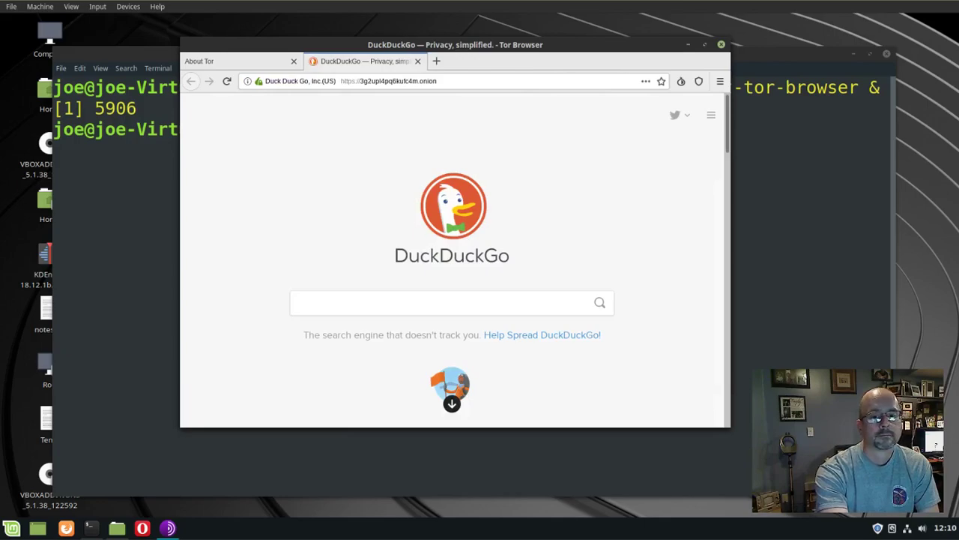